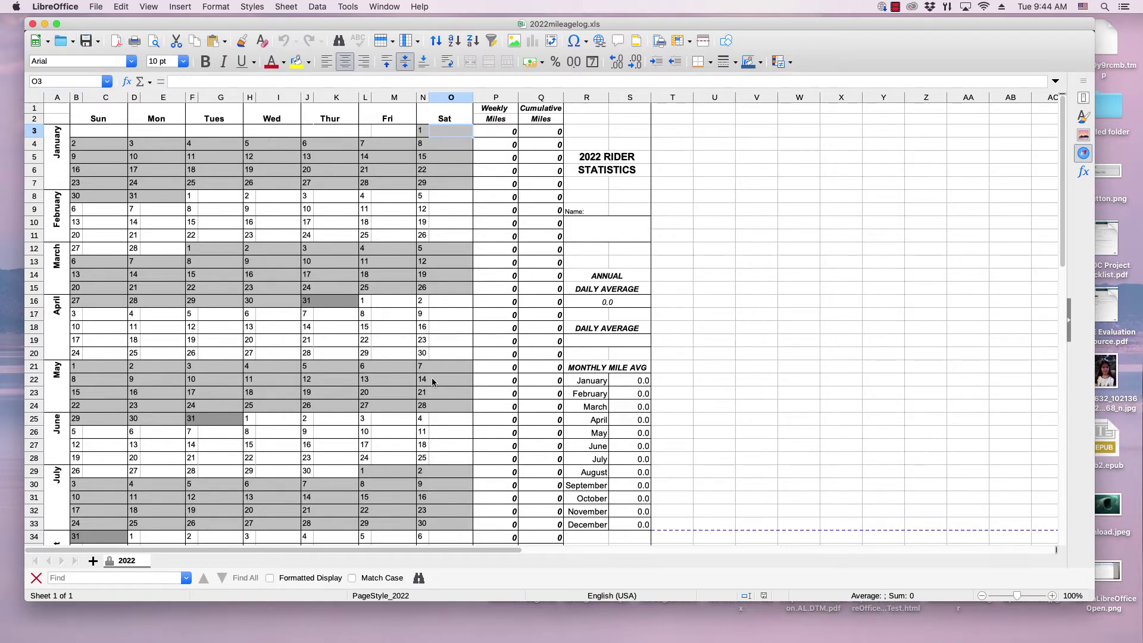
- Create a new blank Drawing from the toolbar New button's document-type list
{"action": "left_click", "coordinate": [49, 43]}
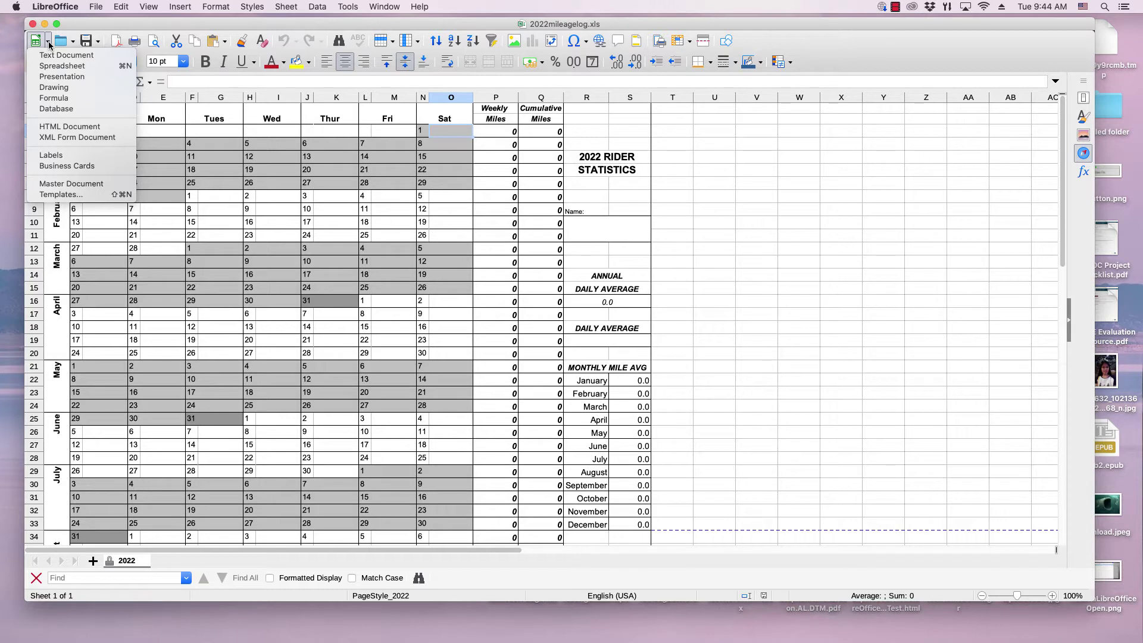
{"action": "left_click", "coordinate": [50, 42]}
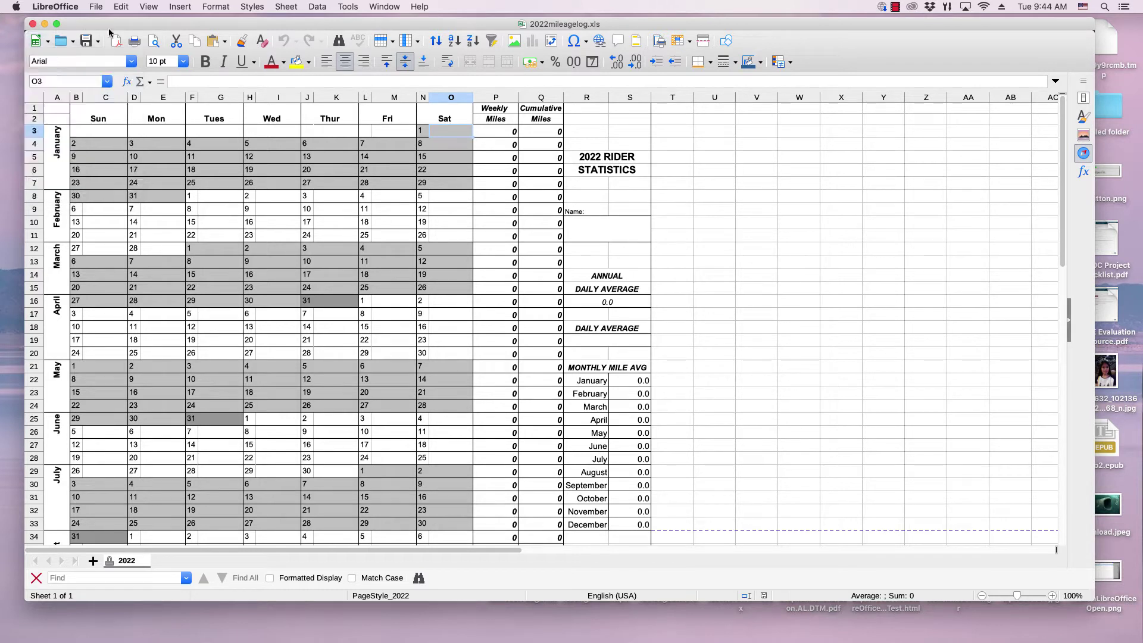
{"action": "left_click", "coordinate": [48, 43]}
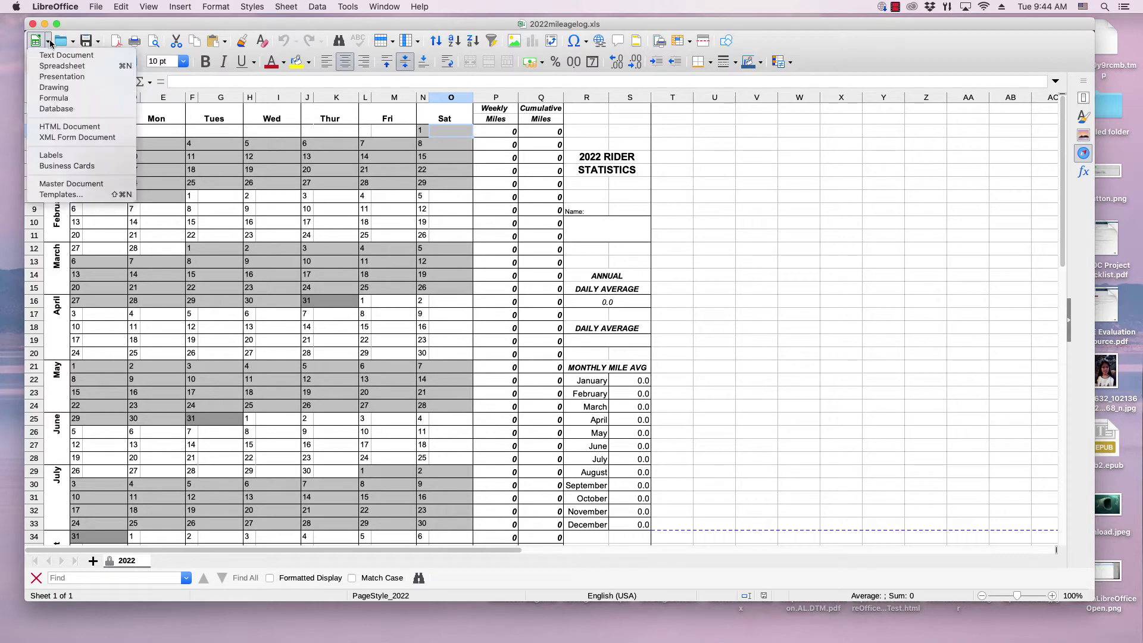
{"action": "left_click", "coordinate": [54, 88]}
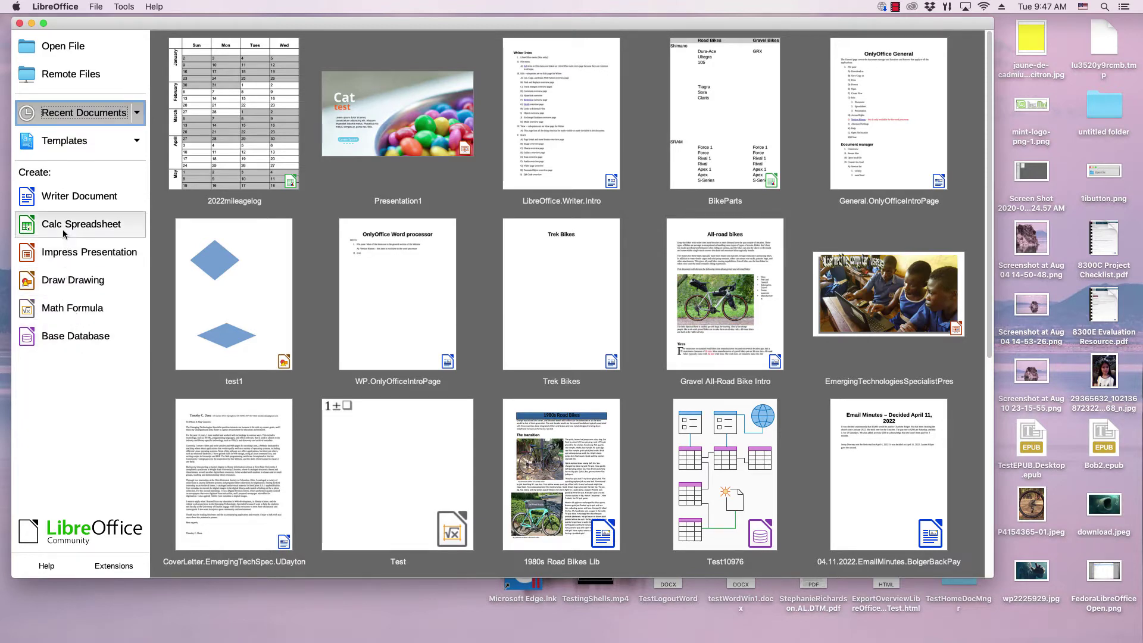
- Create a new Writer text document from the Start Center's Create list
{"action": "left_click", "coordinate": [65, 203]}
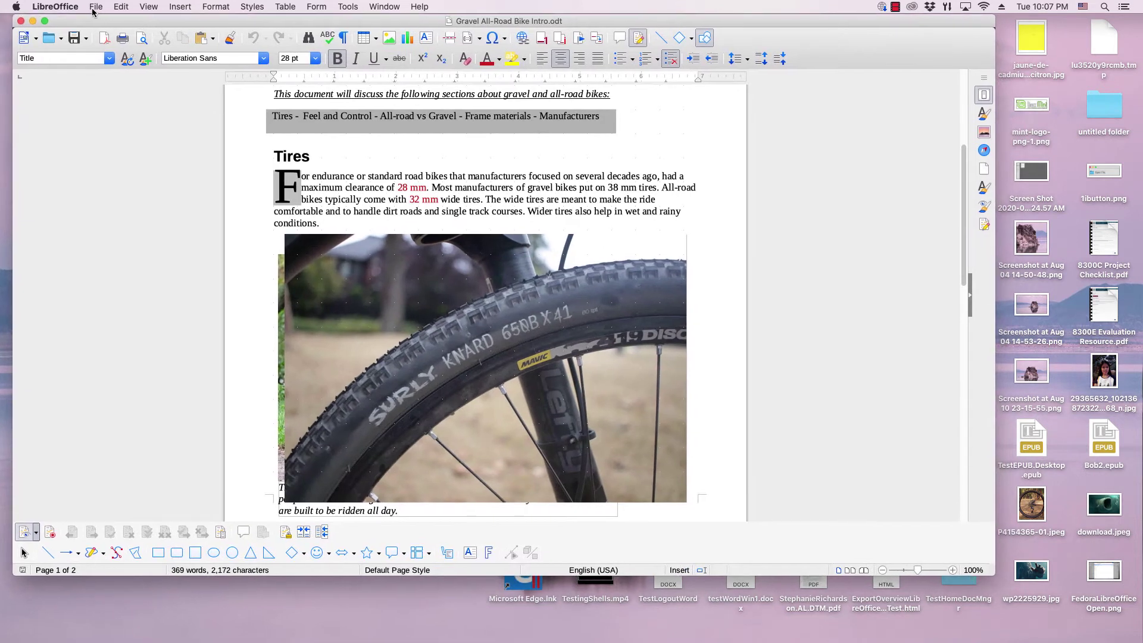
- Create a new HTML Document from the File > New submenu
{"action": "left_click", "coordinate": [96, 7]}
{"action": "mouse_move", "coordinate": [106, 20]}
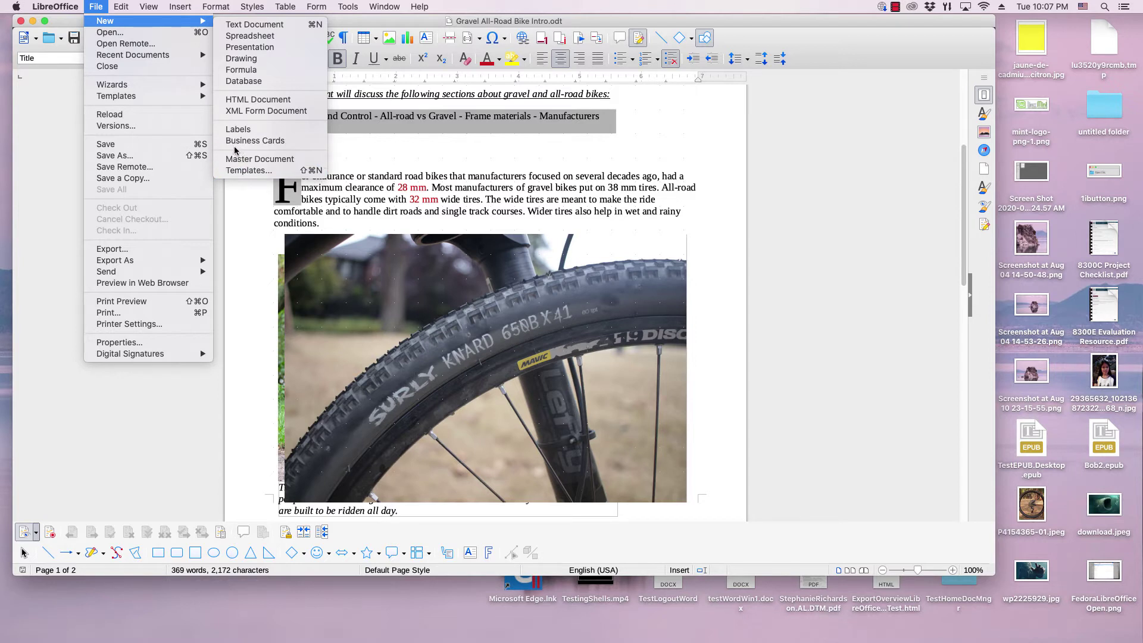
{"action": "left_click", "coordinate": [237, 101]}
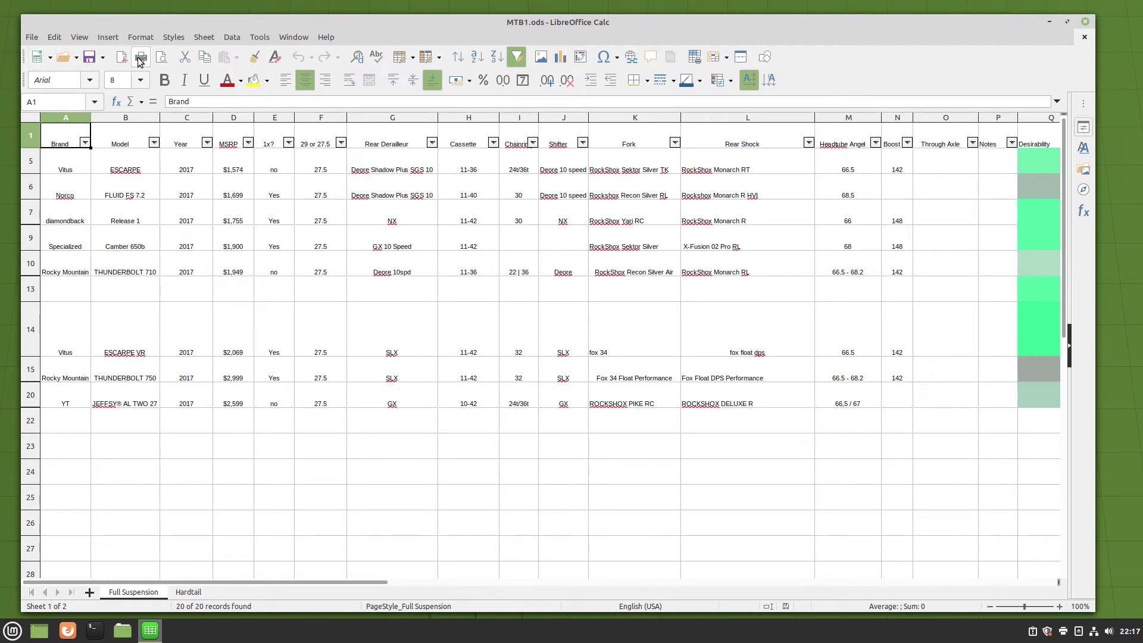
- Switch Calc to the Tabbed interface via View > User Interface
{"action": "left_click", "coordinate": [51, 63]}
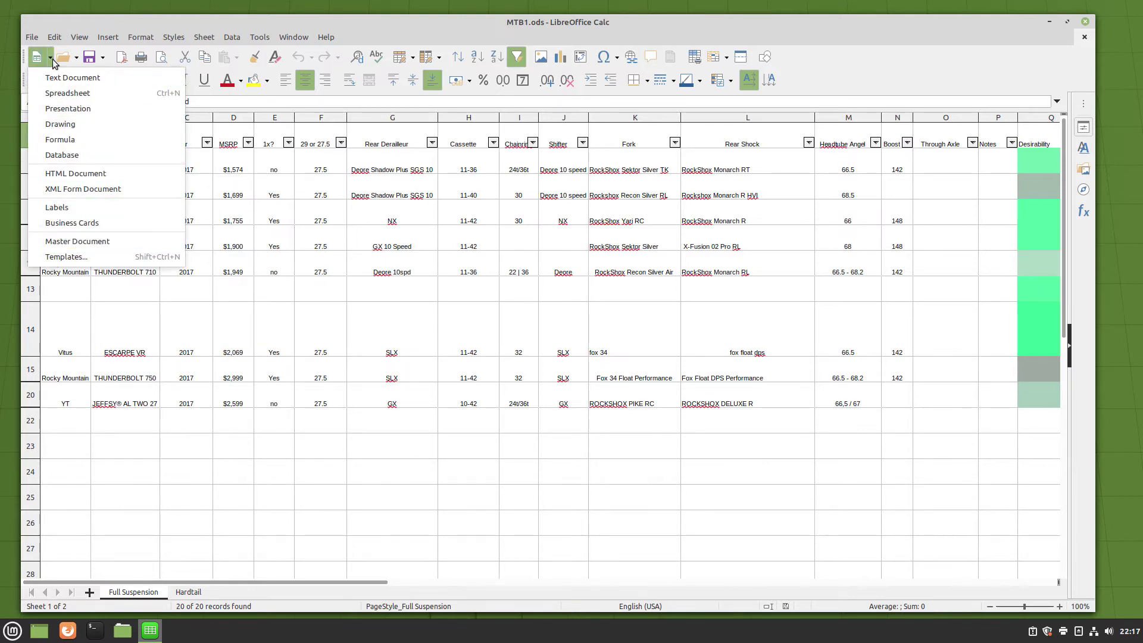
{"action": "left_click", "coordinate": [69, 20]}
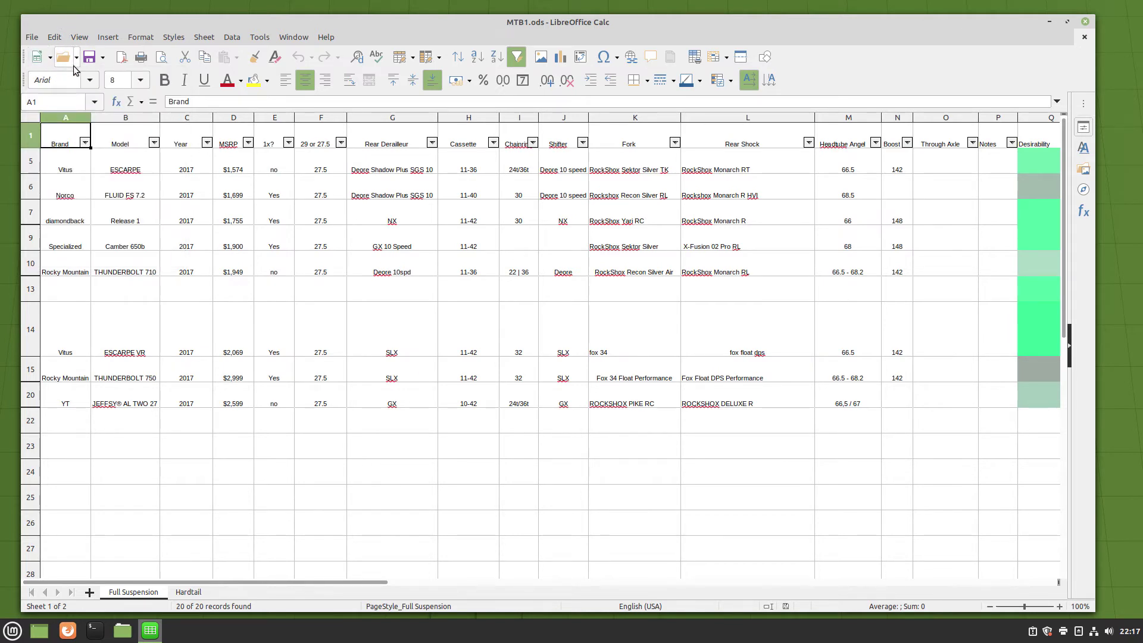
{"action": "left_click", "coordinate": [79, 37]}
{"action": "mouse_move", "coordinate": [108, 89]}
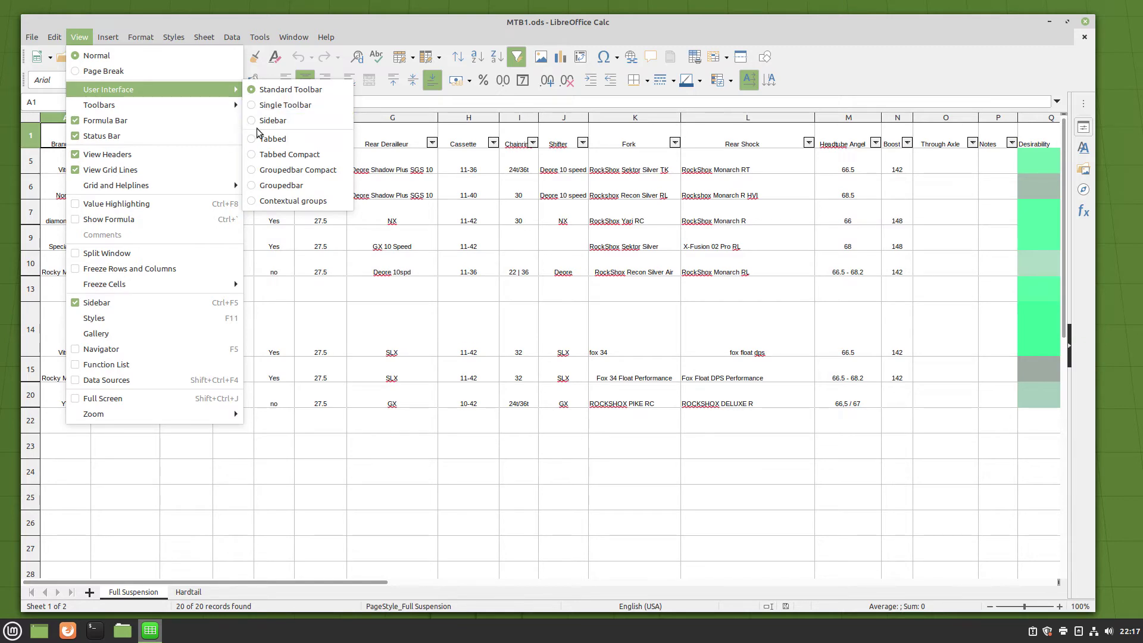
{"action": "left_click", "coordinate": [291, 171]}
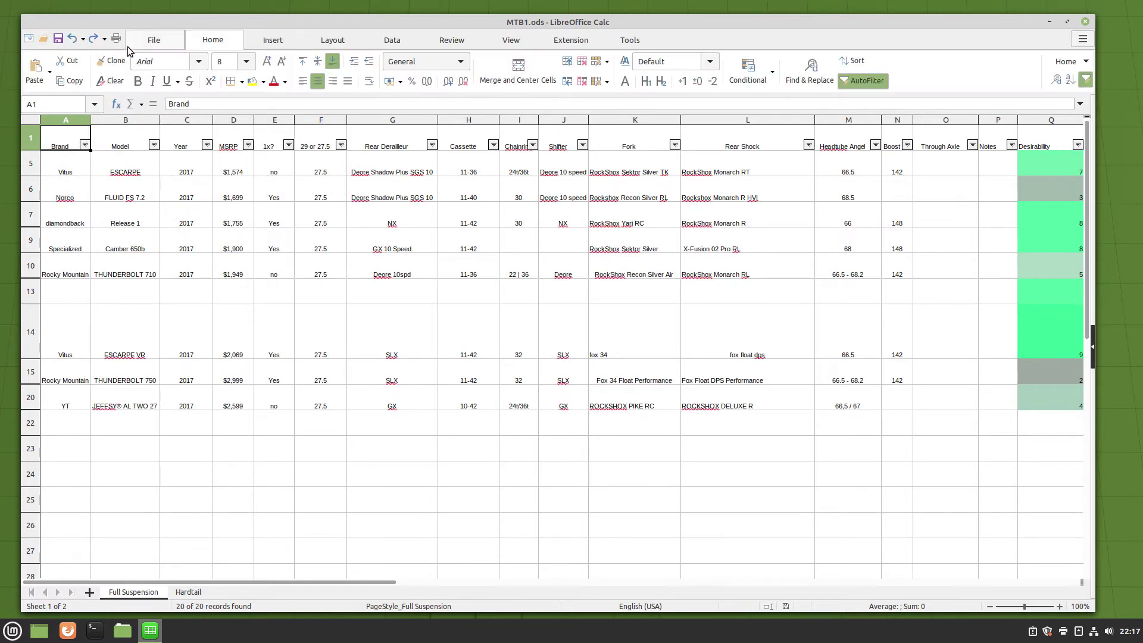
- Show the New choices on the File tab, then bring up the hamburger menu's interface layouts
{"action": "left_click", "coordinate": [152, 40]}
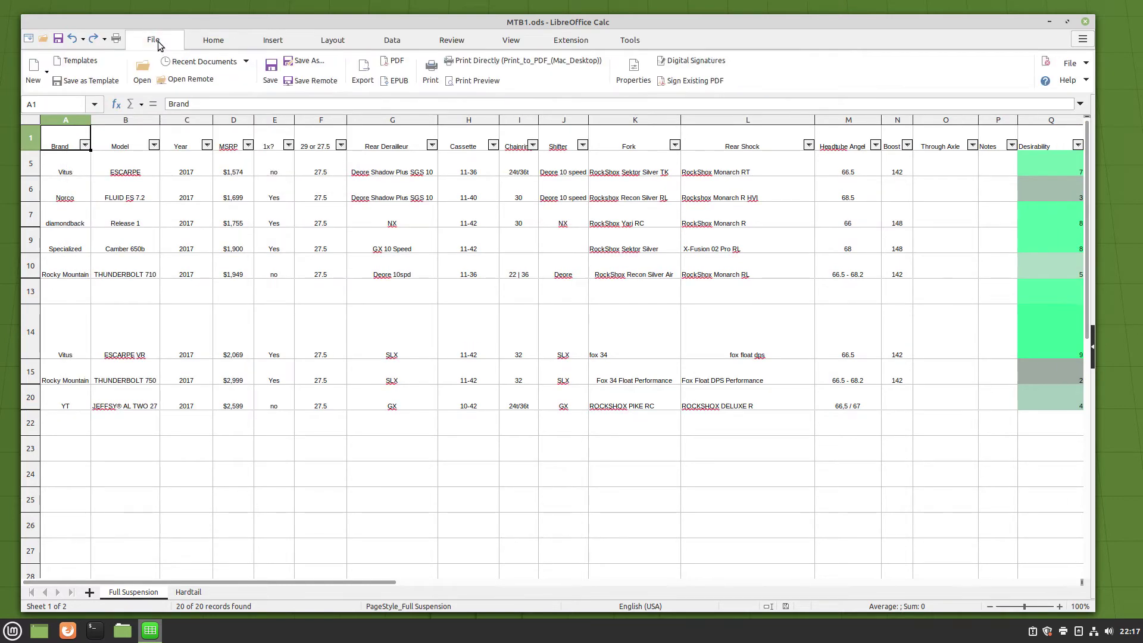
{"action": "left_click", "coordinate": [46, 72]}
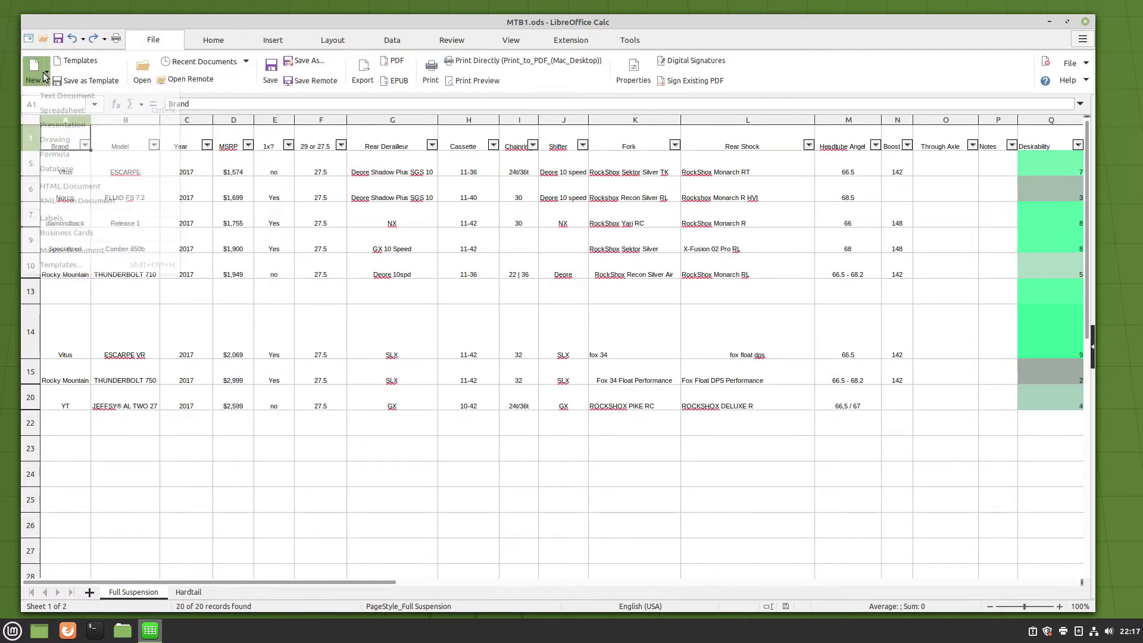
{"action": "left_click", "coordinate": [1083, 38]}
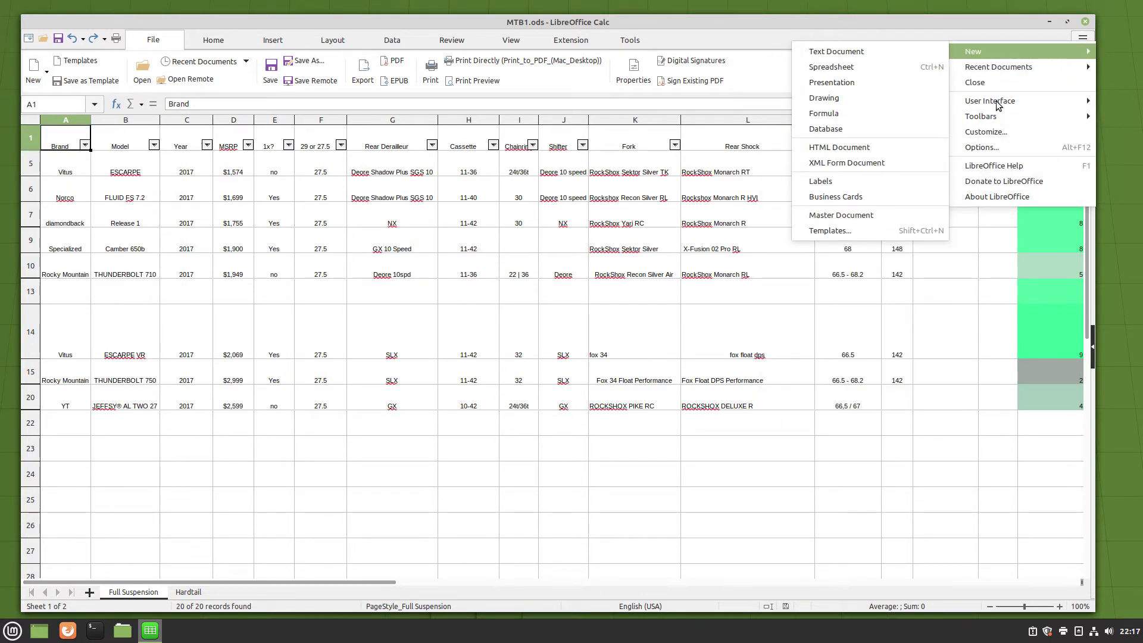
{"action": "mouse_move", "coordinate": [990, 100]}
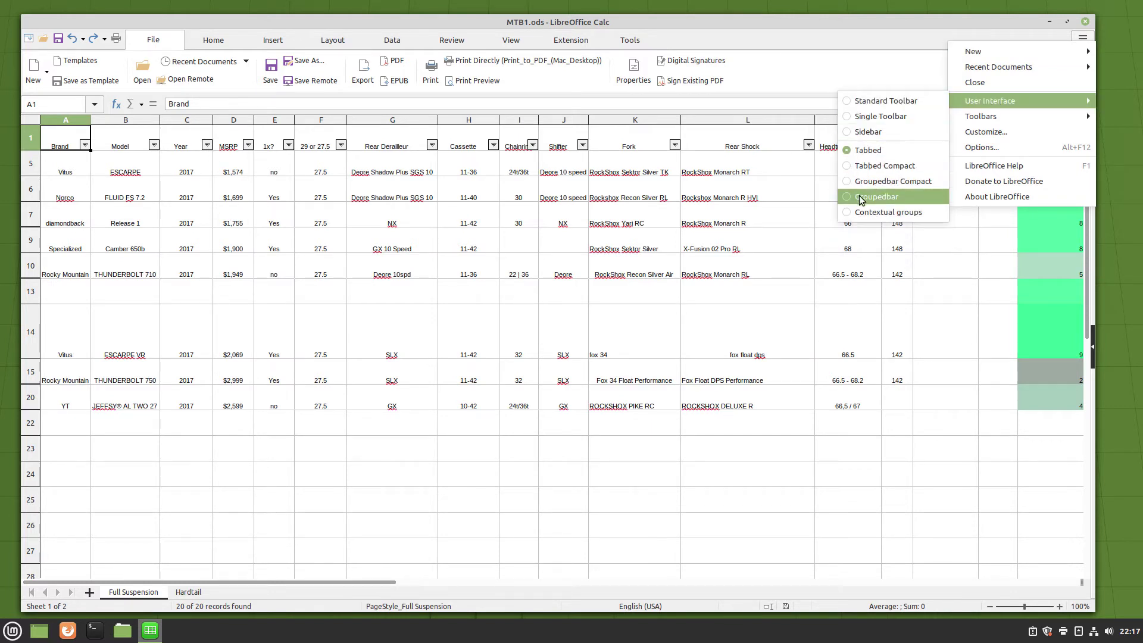
- Try the Groupedbar layout, then restore the Standard Toolbar interface
{"action": "left_click", "coordinate": [894, 181]}
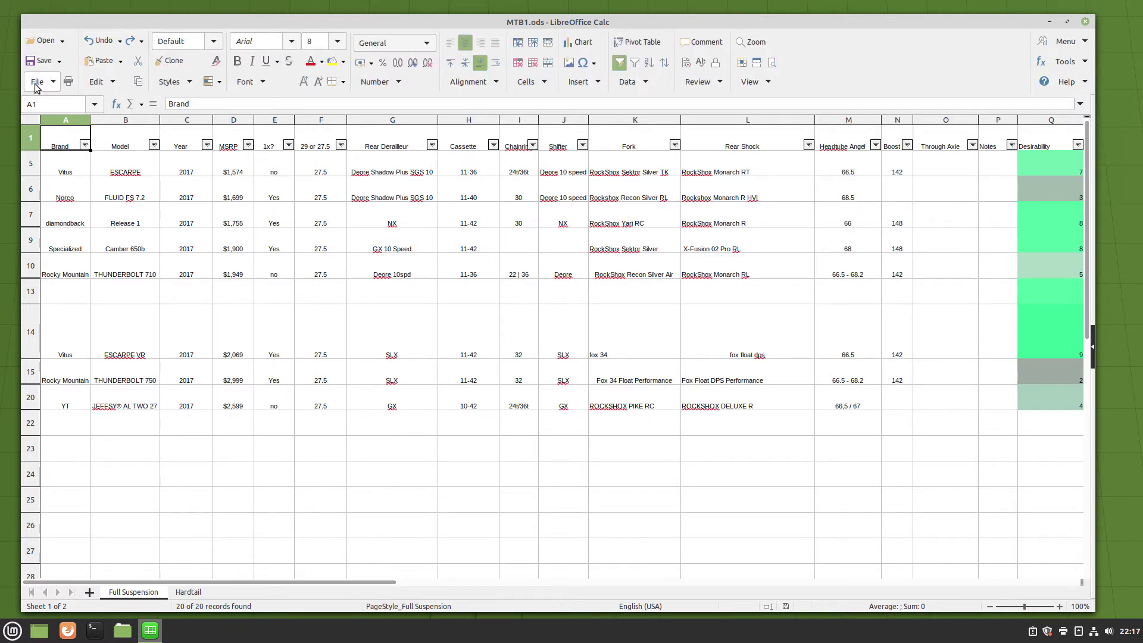
{"action": "left_click", "coordinate": [39, 81]}
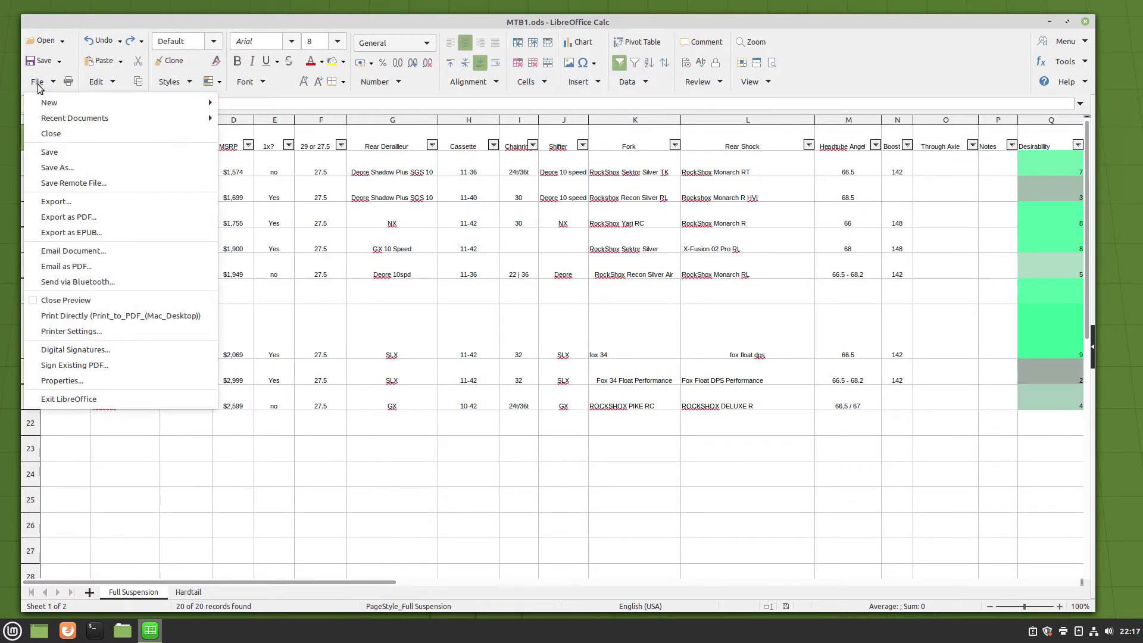
{"action": "left_click", "coordinate": [1062, 42]}
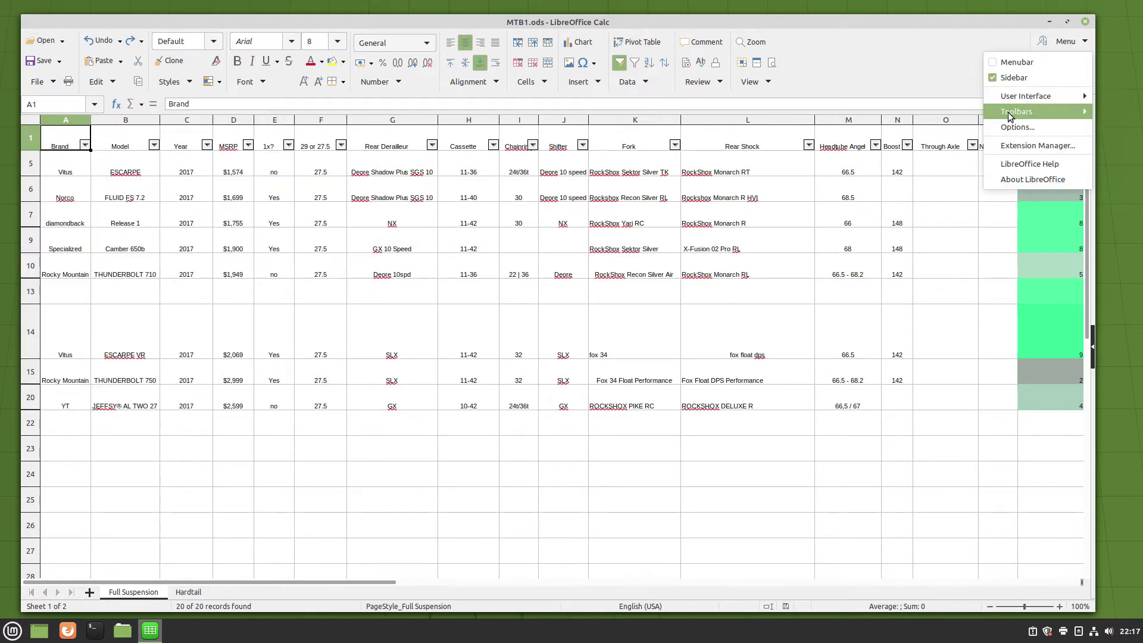
{"action": "mouse_move", "coordinate": [1025, 95]}
{"action": "left_click", "coordinate": [954, 95]}
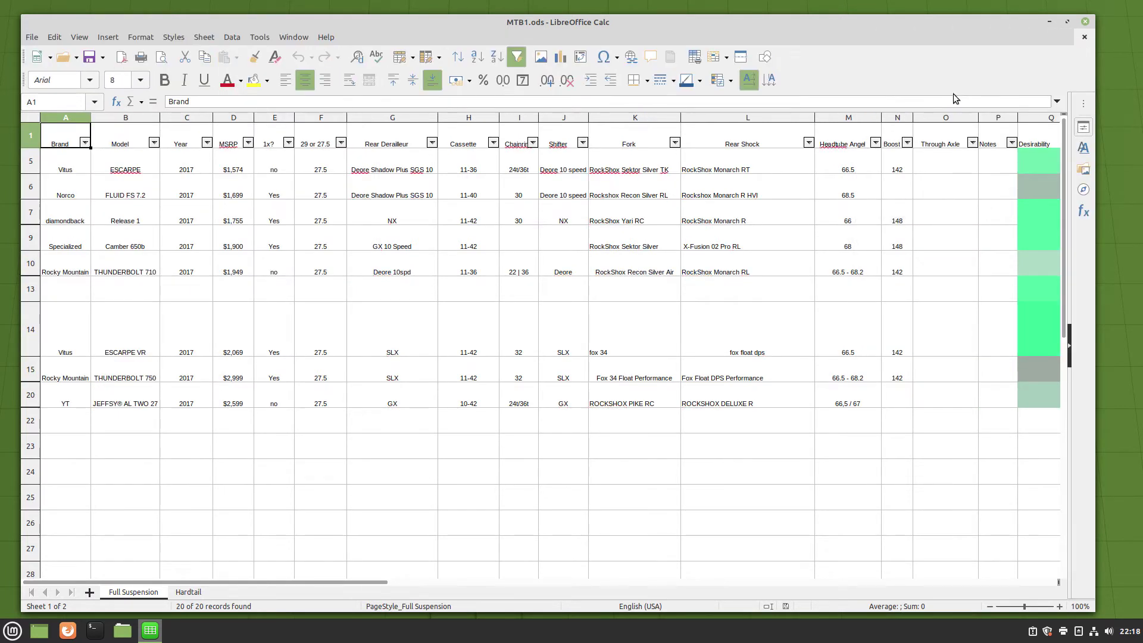
- Create a new blank spreadsheet with the toolbar New button and move its window aside
{"action": "left_click", "coordinate": [39, 57]}
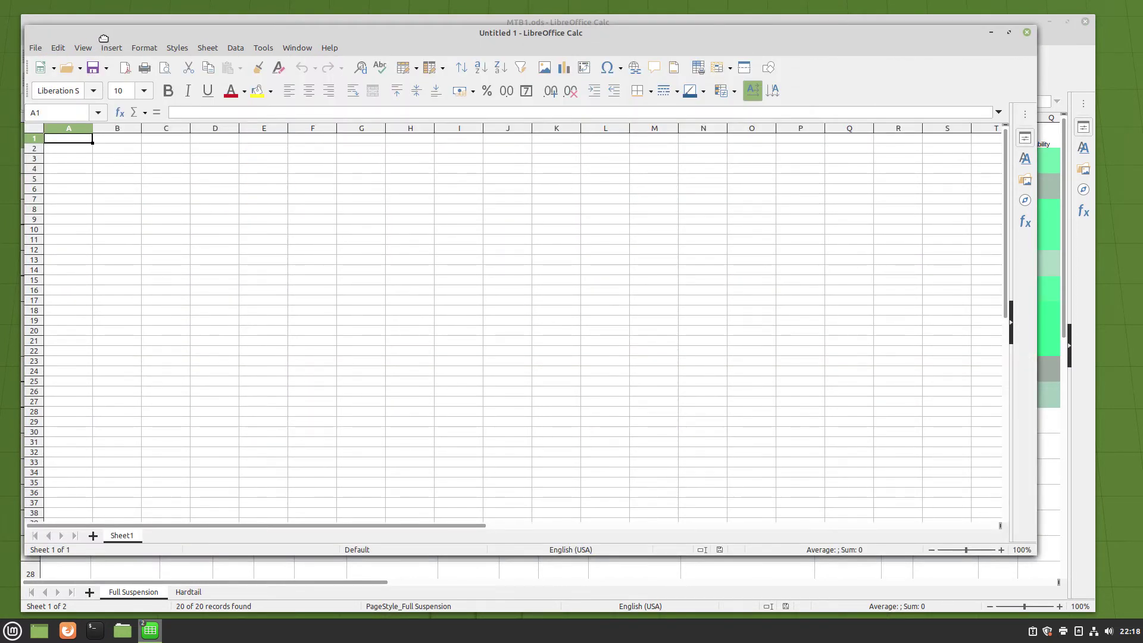
{"action": "left_click_drag", "start_coordinate": [101, 39], "coordinate": [129, 66]}
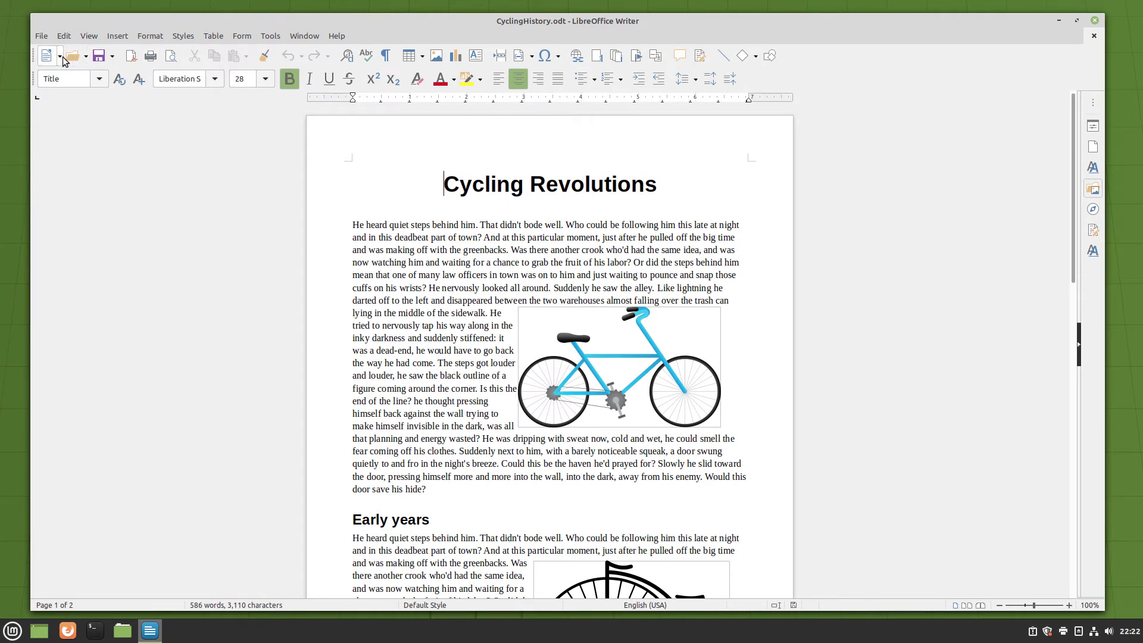
- Create a new Spreadsheet from Writer's New dropdown and line its window up with Writer
{"action": "left_click", "coordinate": [61, 58]}
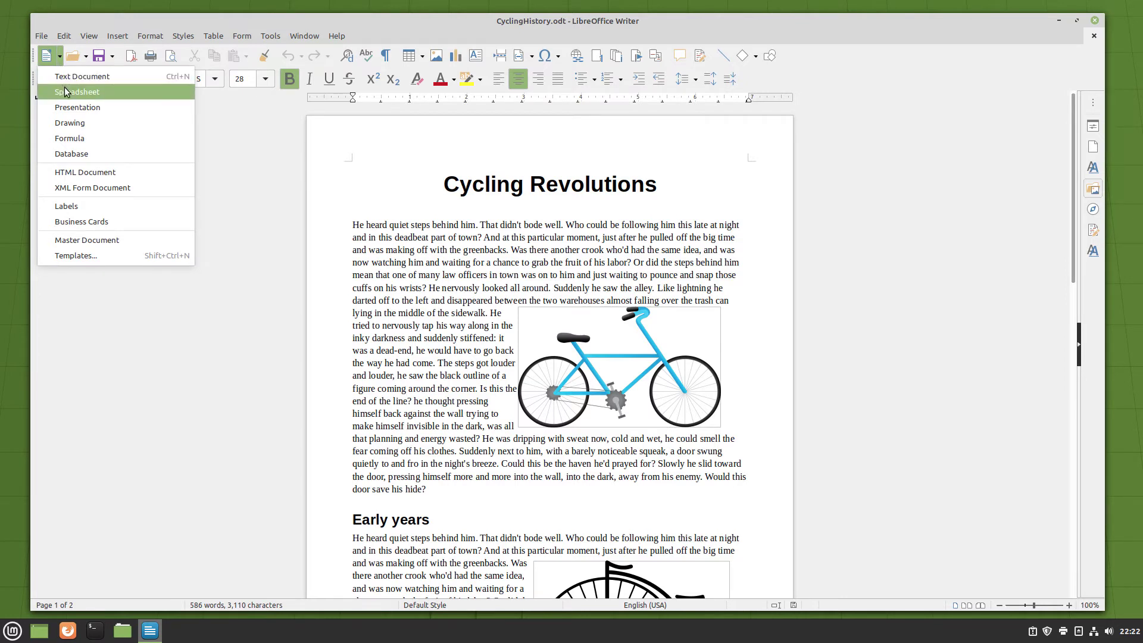
{"action": "left_click", "coordinate": [65, 90]}
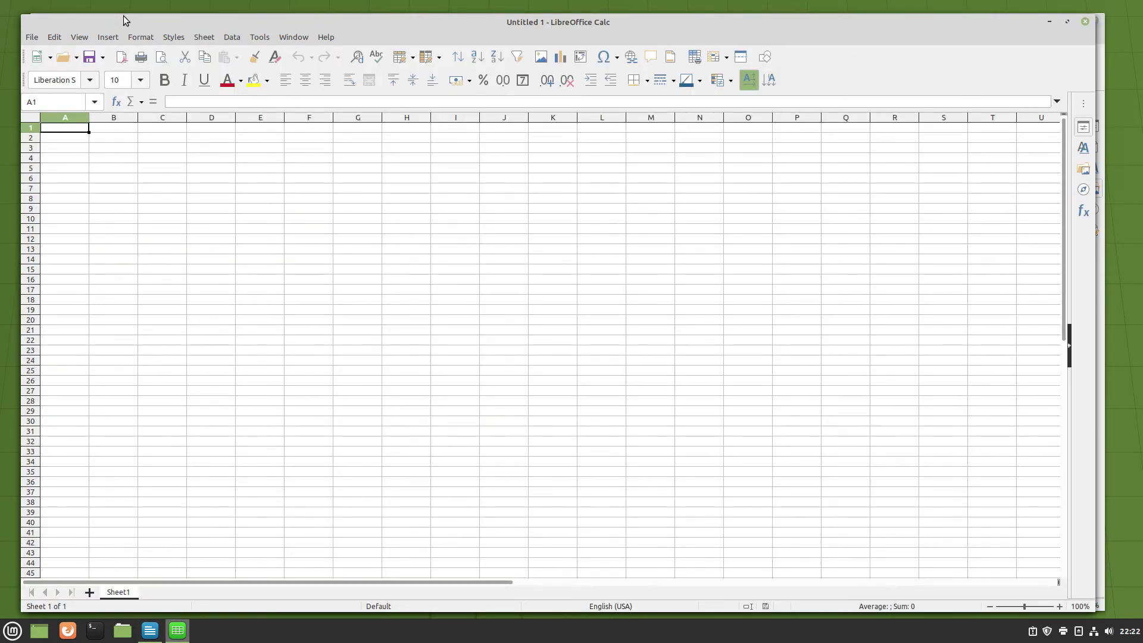
{"action": "left_click_drag", "start_coordinate": [123, 18], "coordinate": [312, 113]}
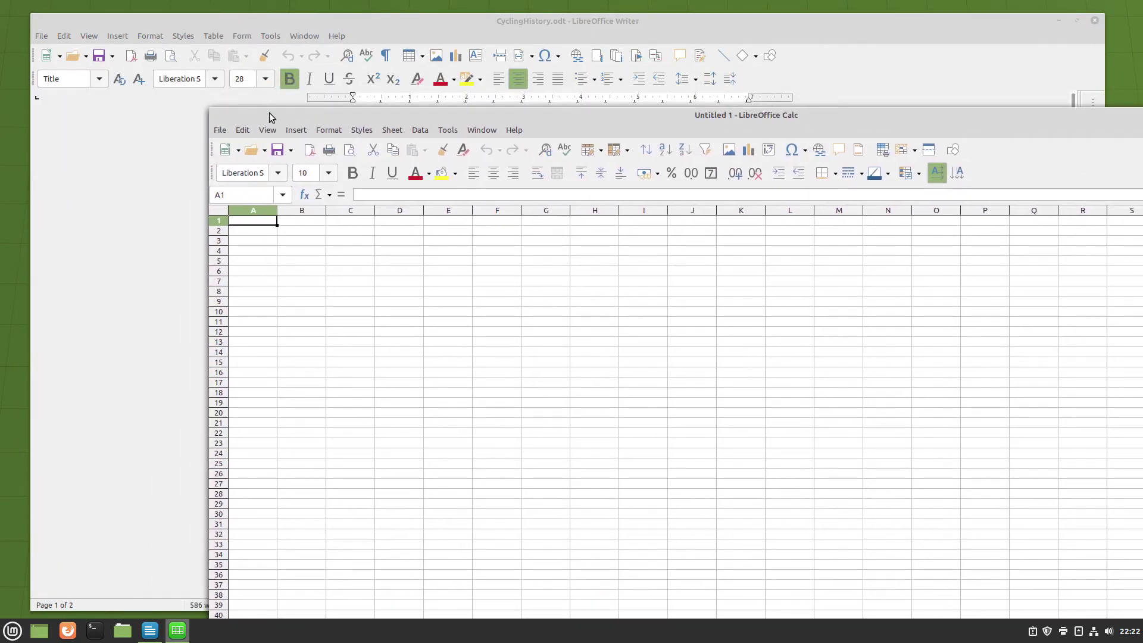
{"action": "left_click_drag", "start_coordinate": [272, 117], "coordinate": [201, 103]}
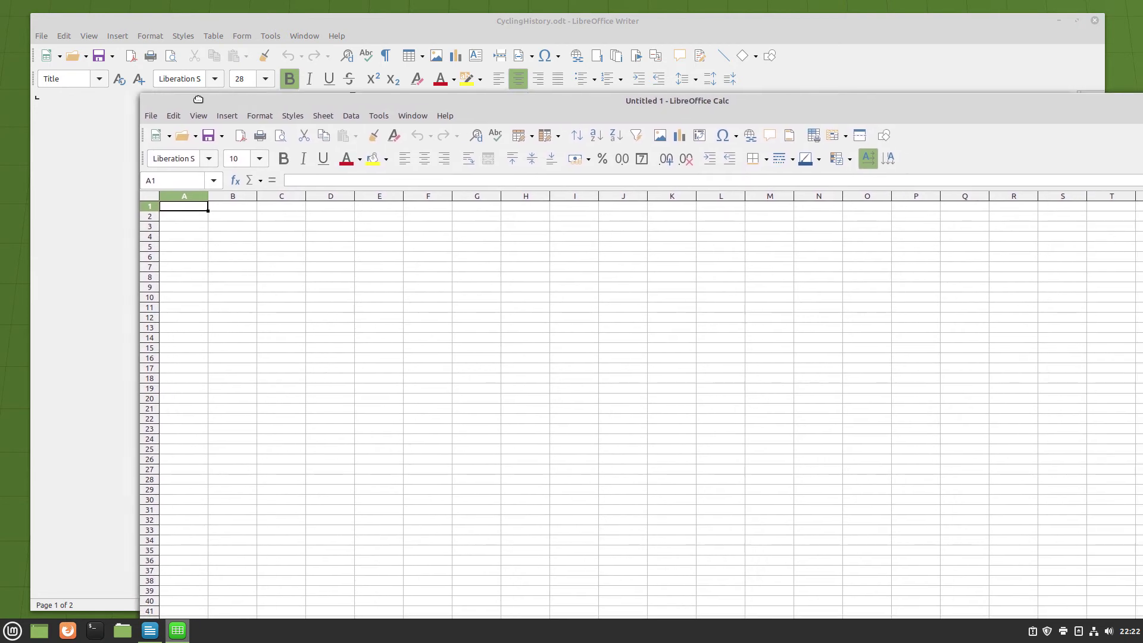
{"action": "left_click_drag", "start_coordinate": [517, 97], "coordinate": [410, 93]}
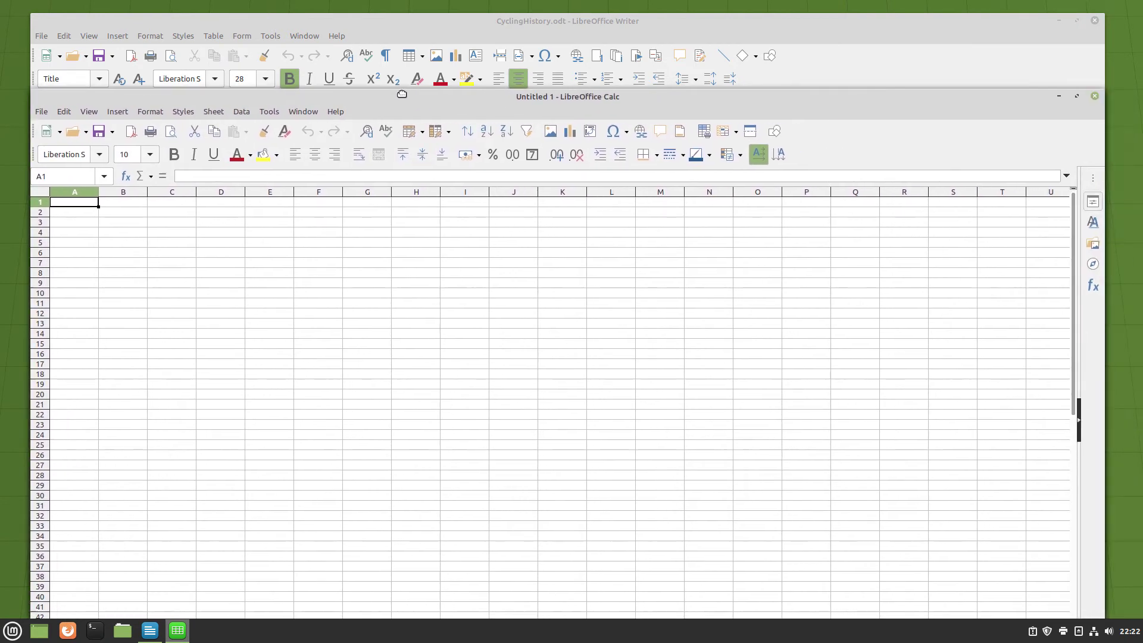
- Close the new spreadsheet and start another new document with the New button
{"action": "left_click", "coordinate": [1095, 94]}
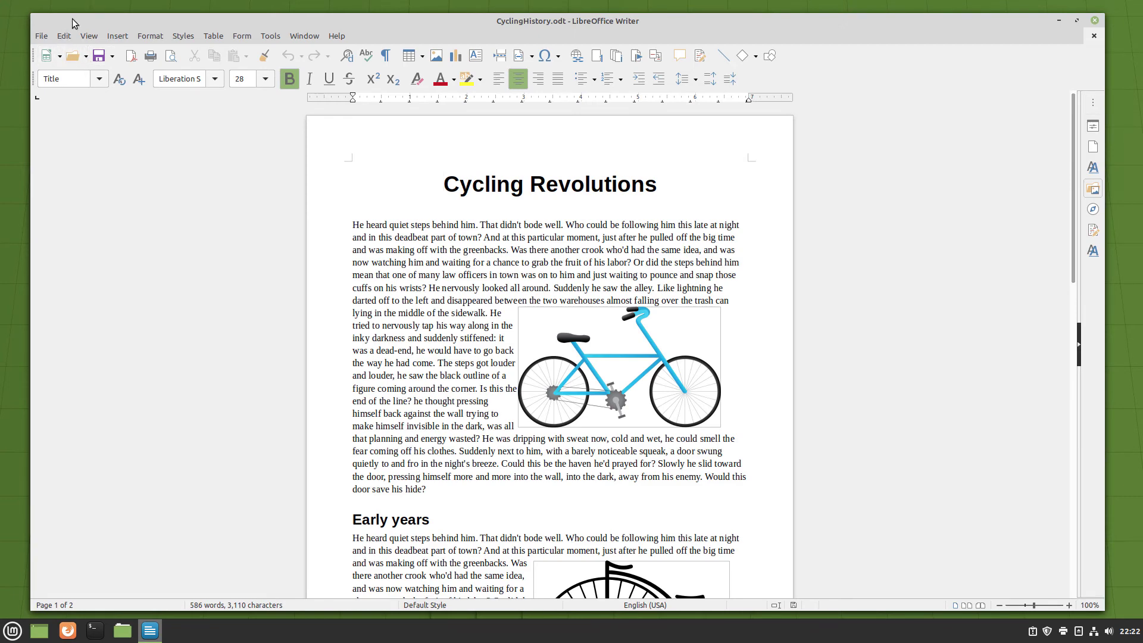
{"action": "left_click_drag", "start_coordinate": [76, 24], "coordinate": [70, 19]}
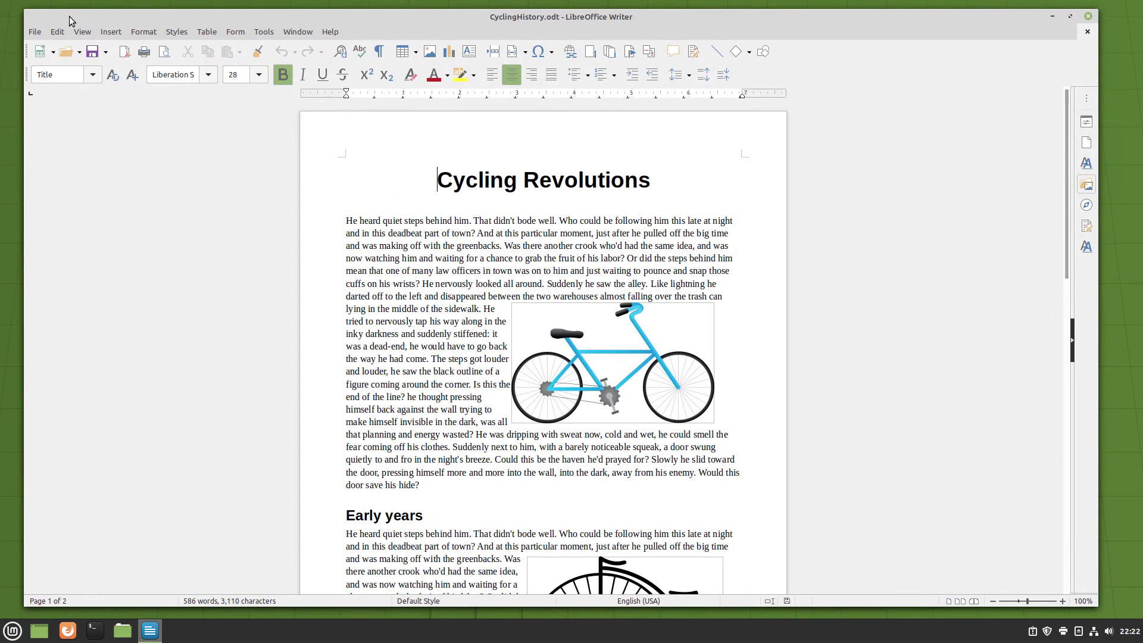
{"action": "left_click", "coordinate": [40, 54]}
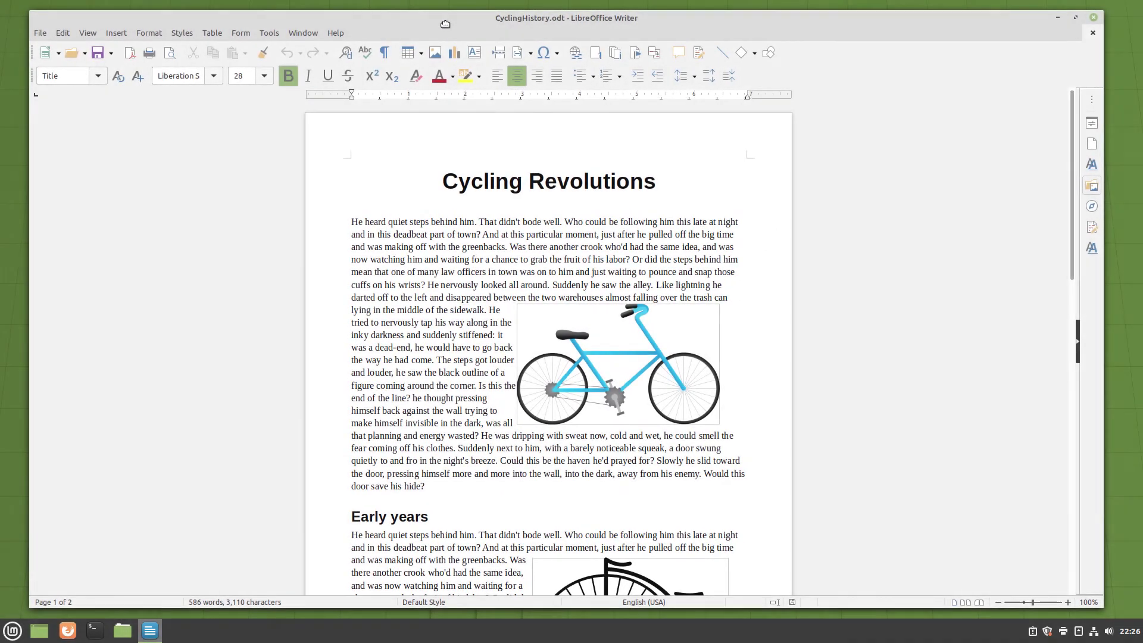
- Create a new blank Writer document, Untitled 1, with Ctrl+N and move its window down
{"action": "left_click_drag", "start_coordinate": [446, 24], "coordinate": [449, 23]}
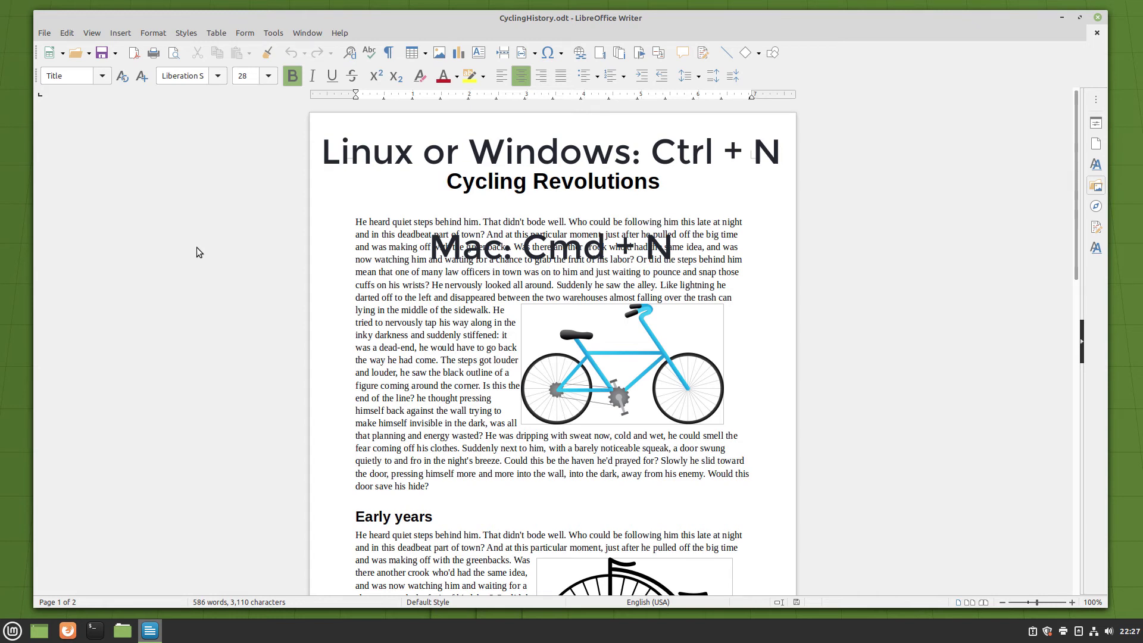
{"action": "key", "text": "ctrl+n"}
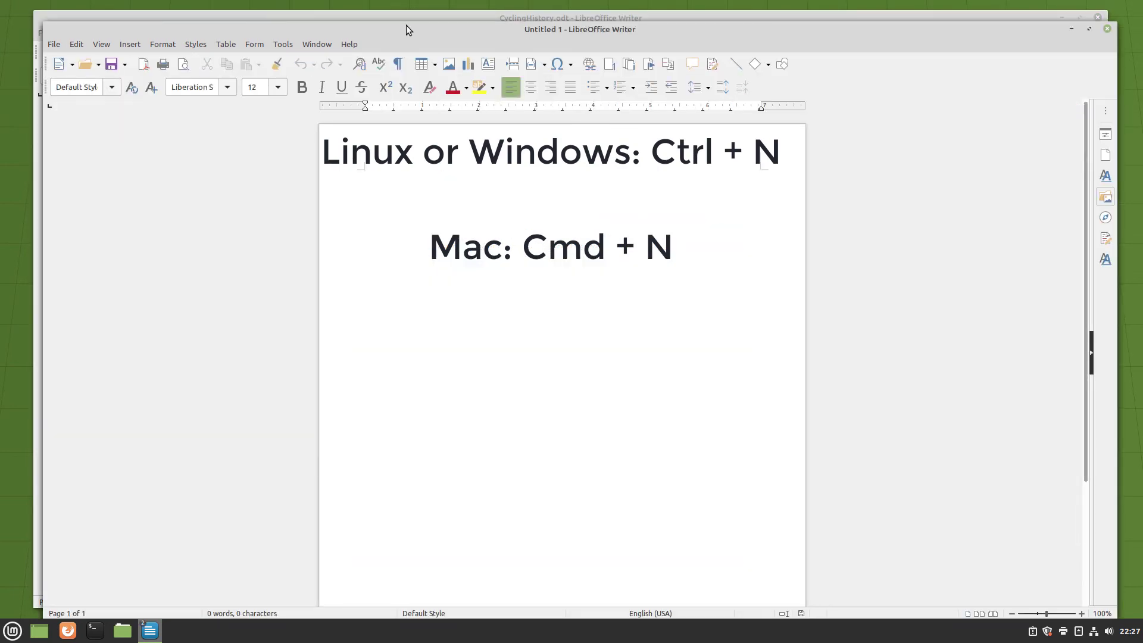
{"action": "mouse_move", "coordinate": [406, 25]}
{"action": "left_mouse_down"}
{"action": "mouse_move", "coordinate": [380, 49]}
{"action": "mouse_move", "coordinate": [399, 49]}
{"action": "left_mouse_up"}
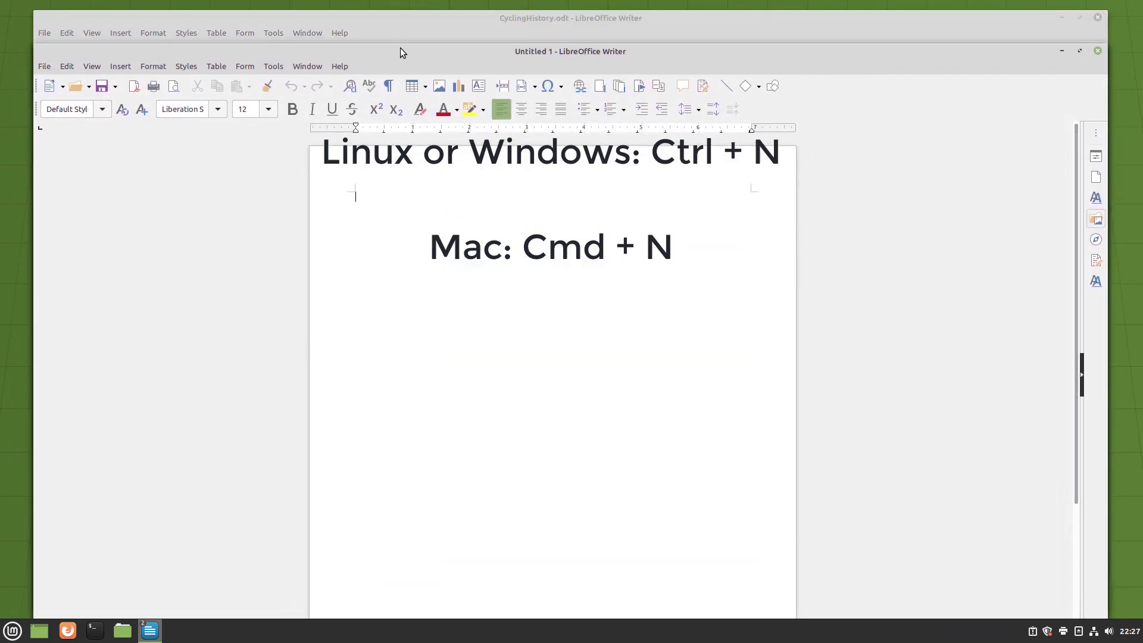